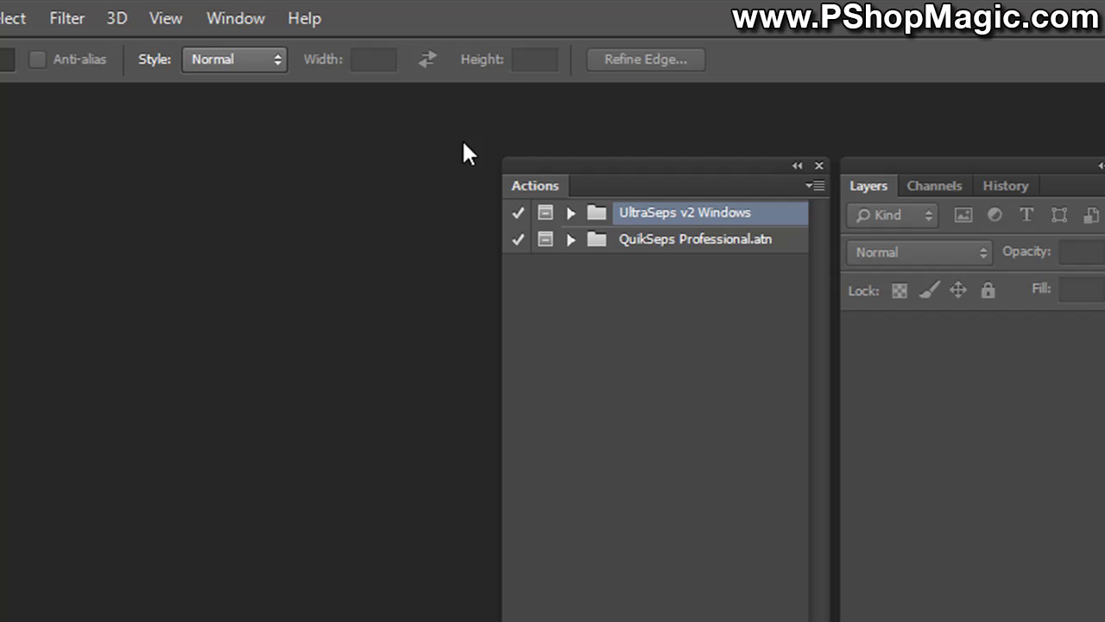
Close the Actions panel and reopen it from the Window menu, showing UltraSeps v2 Windows and QuikSeps Professional.atn.
left_click(819, 165)
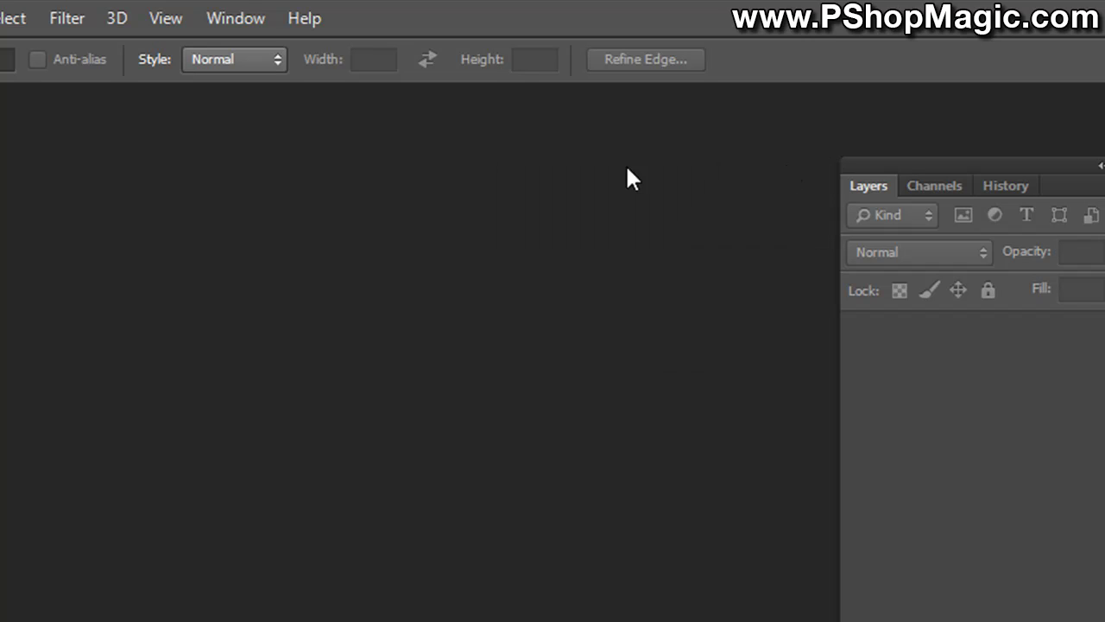
left_click(260, 21)
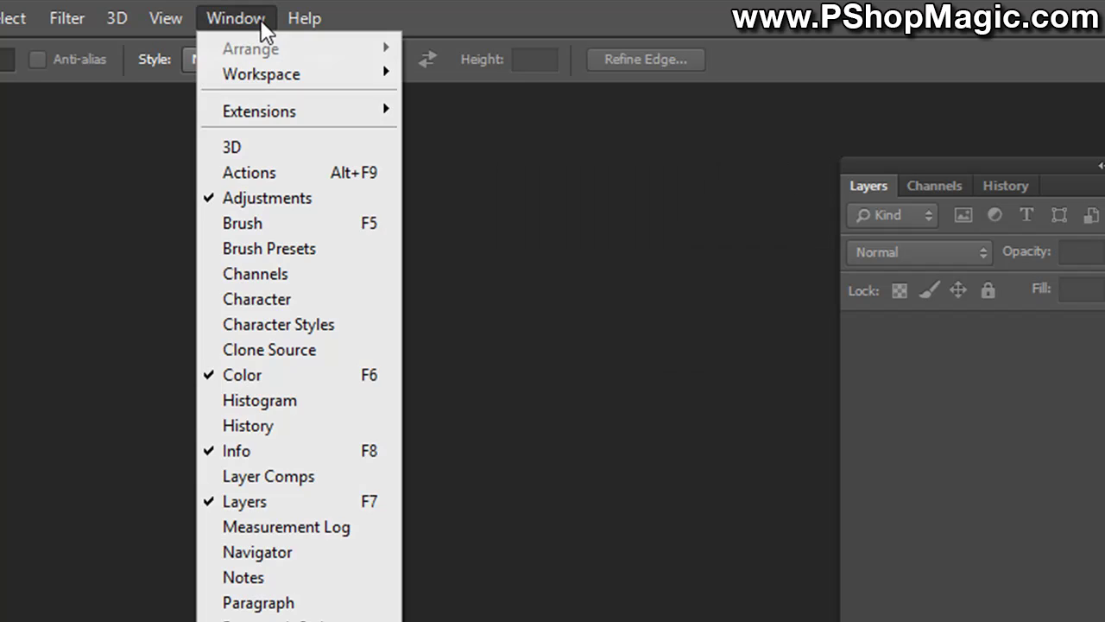
left_click(308, 170)
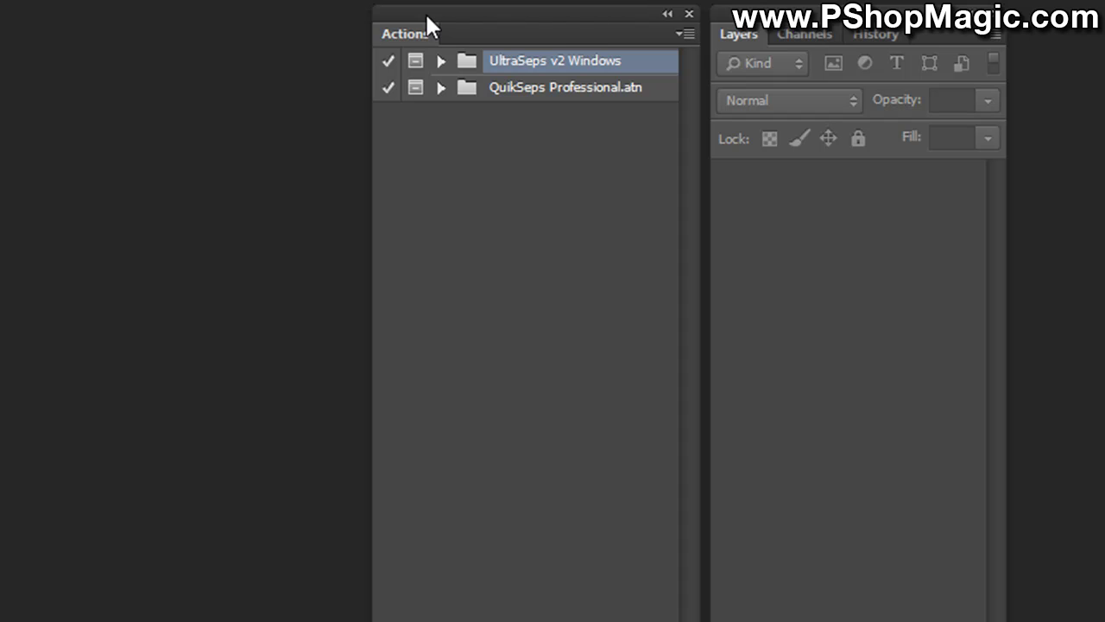
Load the PShopMagic Vintage Textures .ATN file through the Actions panel's Load Actions command.
left_click(688, 35)
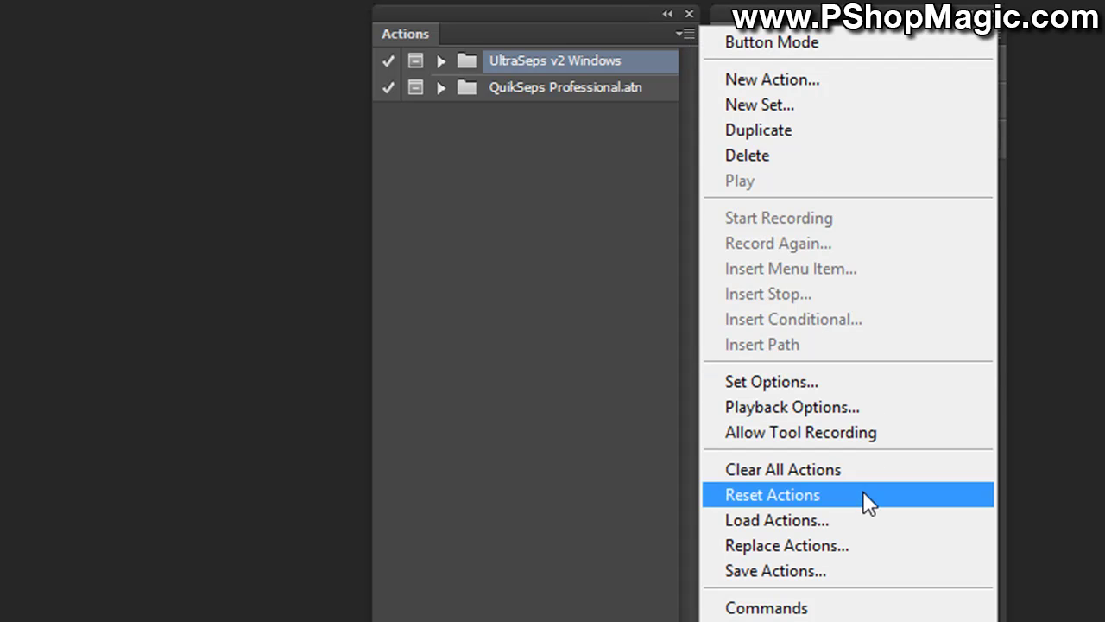
left_click(861, 520)
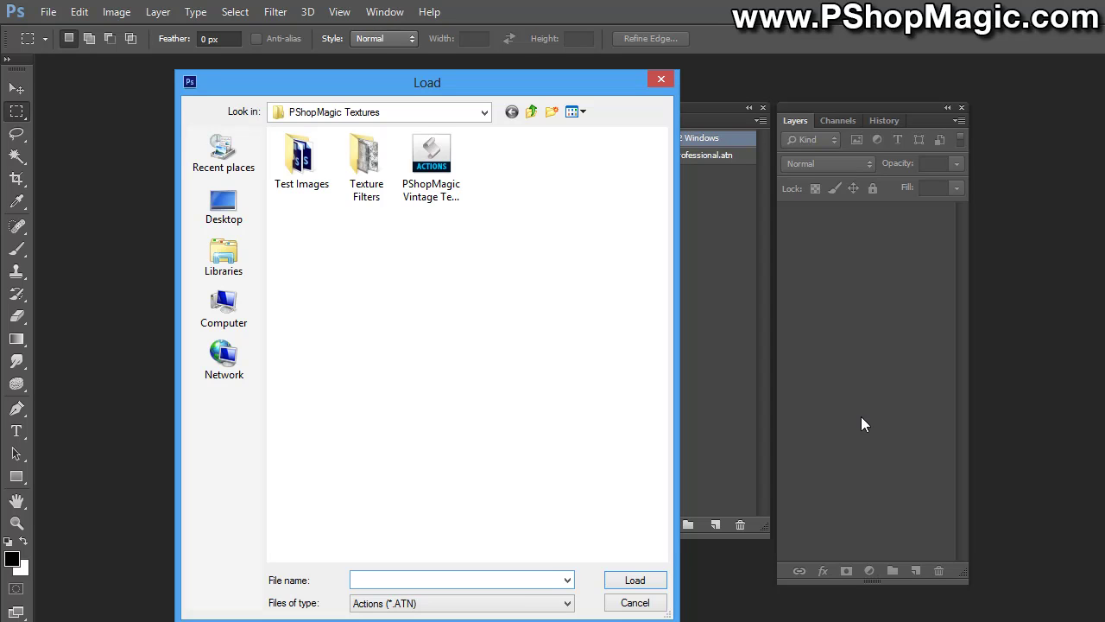
left_click(434, 185)
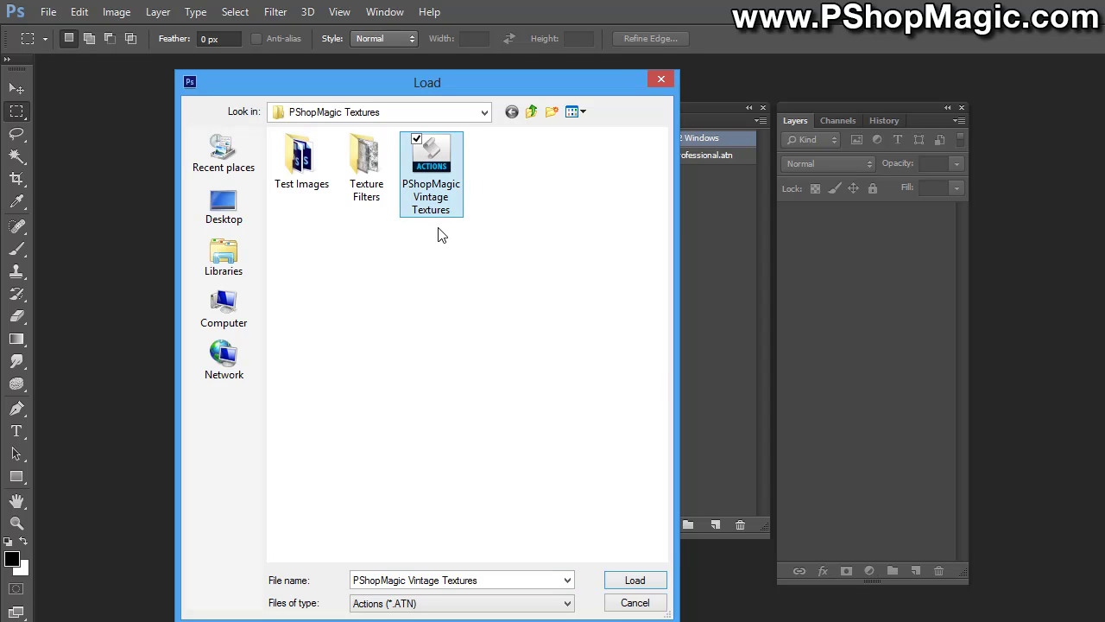
double_click(445, 171)
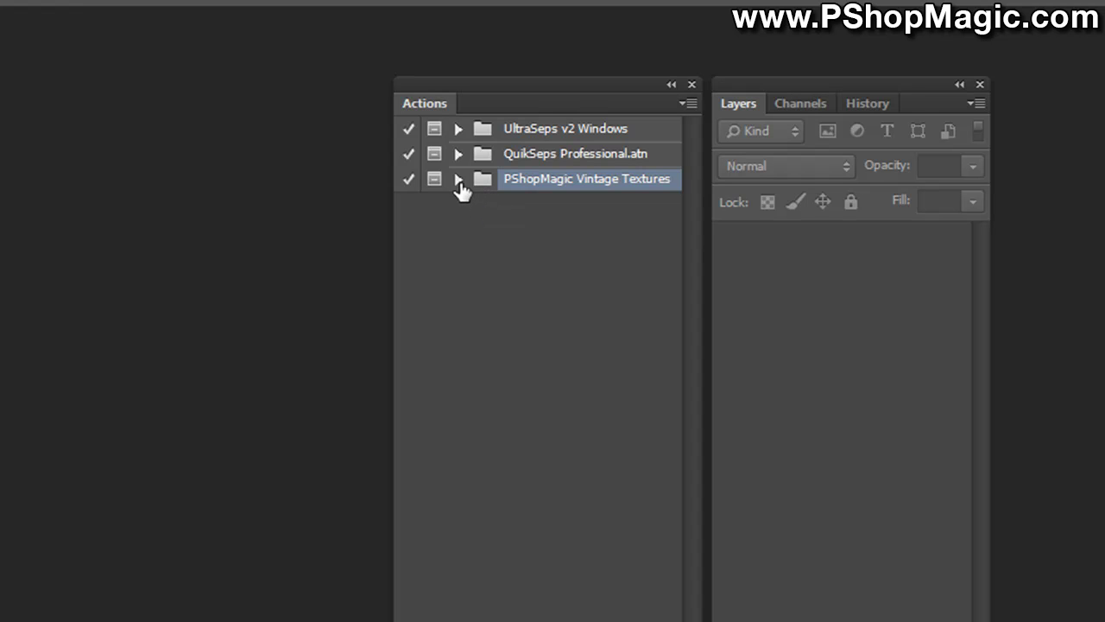
Expand PShopMagic Vintage Textures and select its PShop Magic Distress Textures RUN action.
left_click(458, 182)
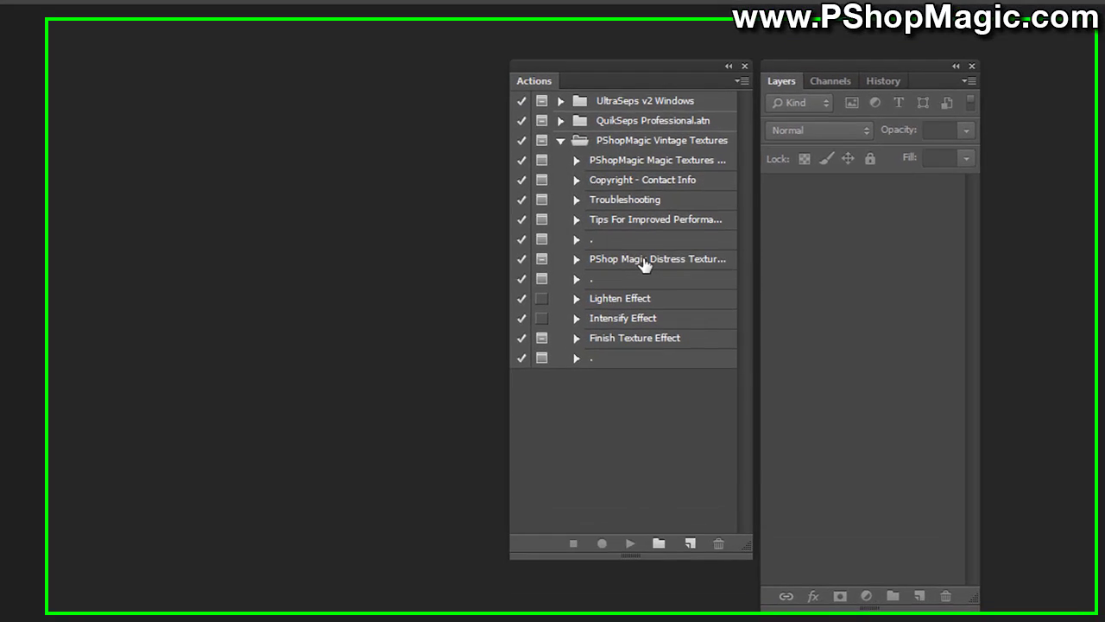
left_click(674, 276)
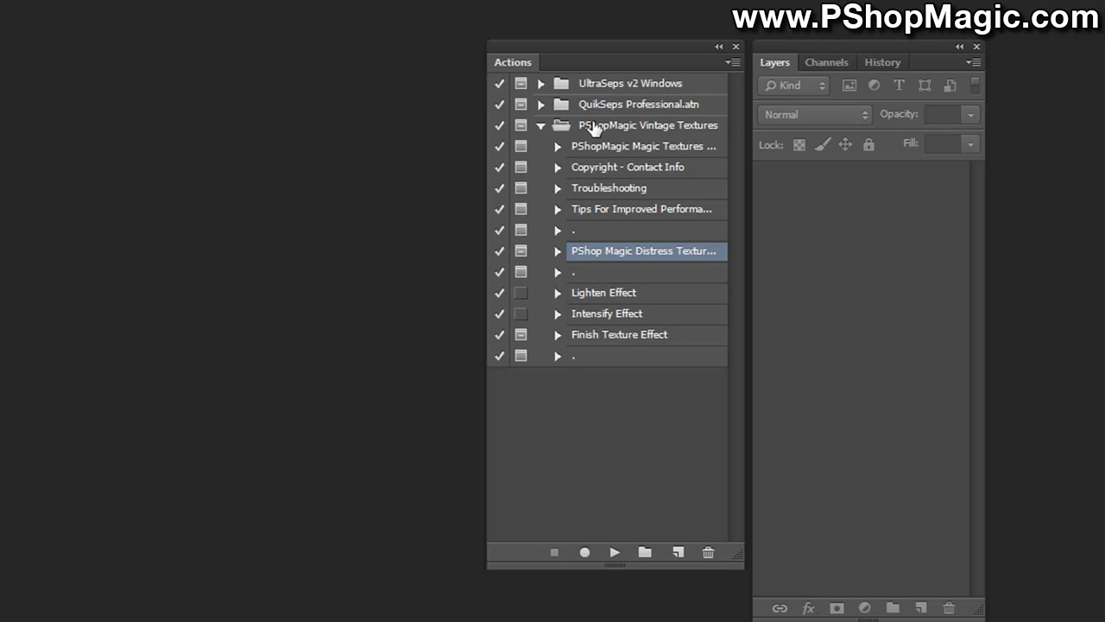
Collapse the PShopMagic Vintage Textures set and drag it to the trash to delete it.
left_click(541, 127)
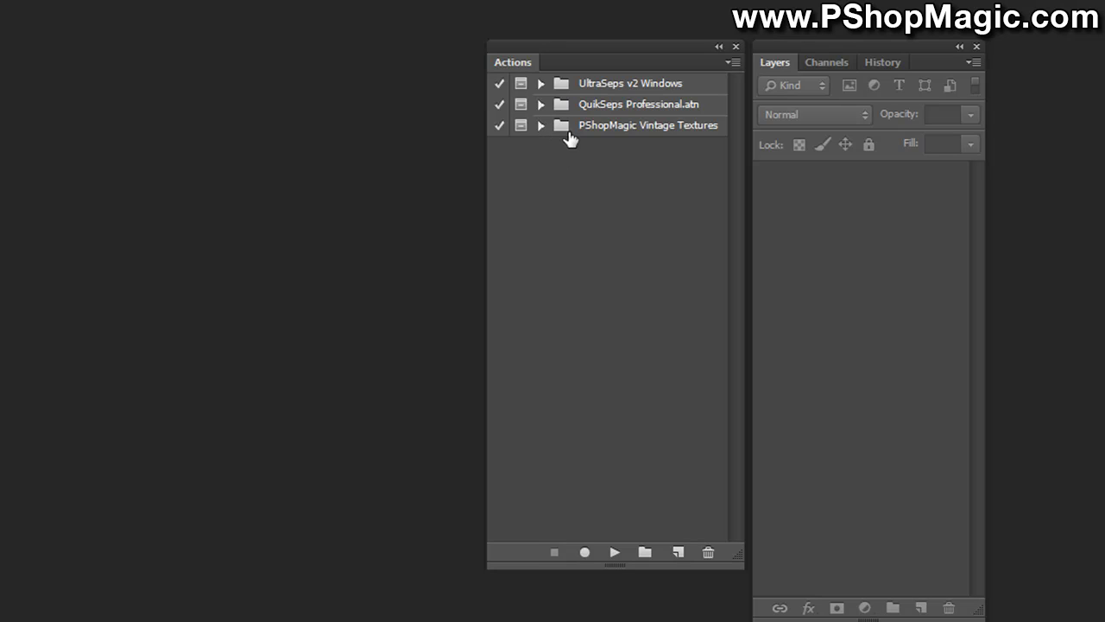
left_click(565, 129)
left_click_drag(565, 134, 708, 552)
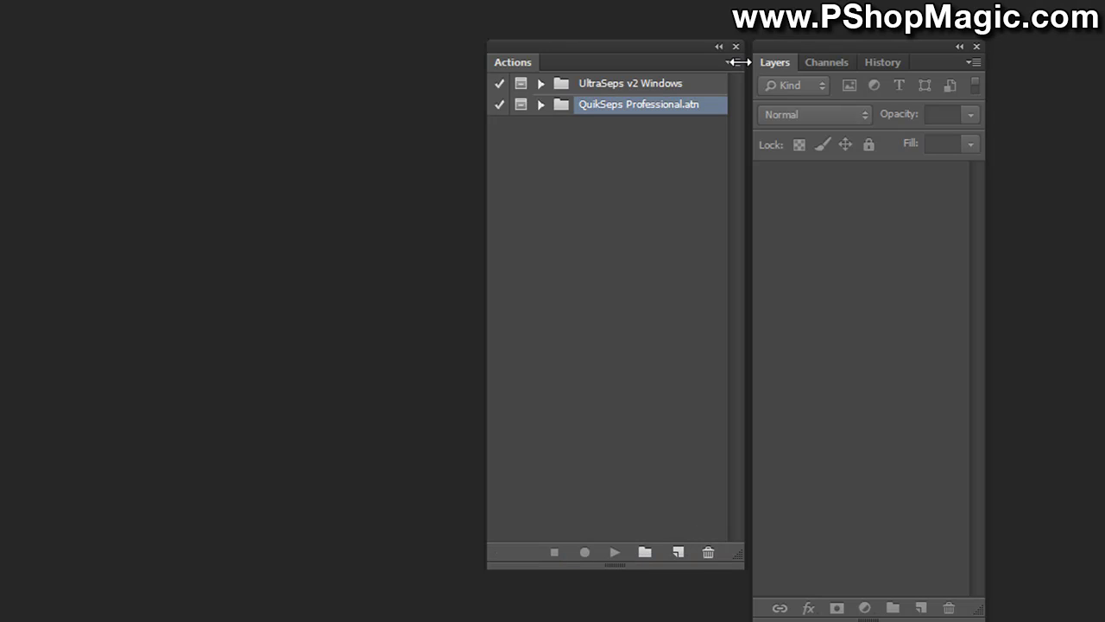
Reload the PShopMagic Vintage Textures action file and drag the set to the top of the list.
left_click(733, 62)
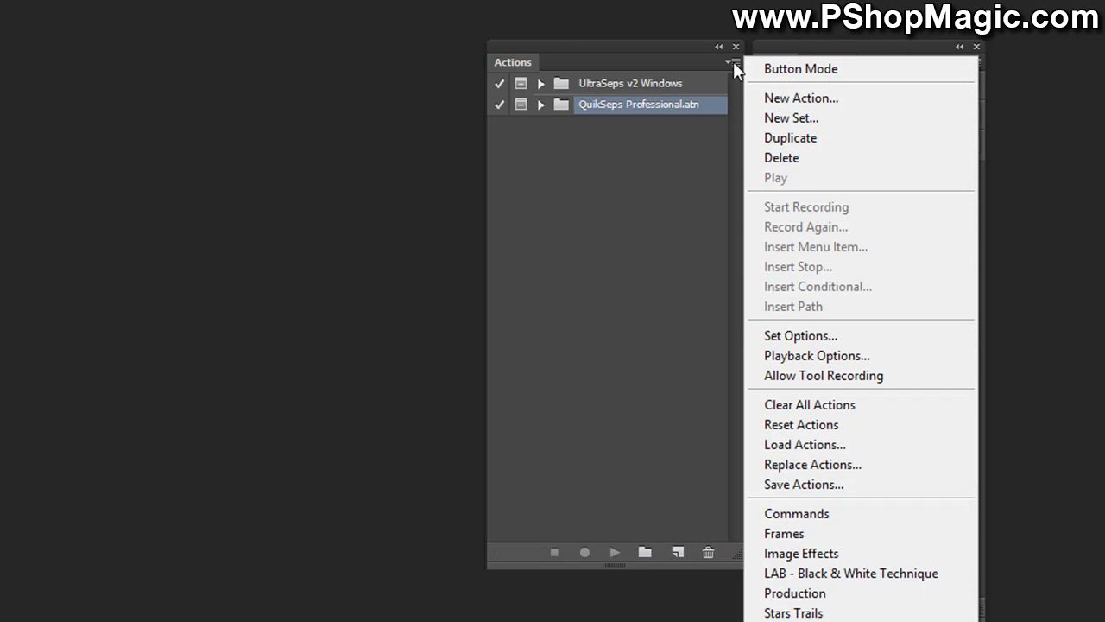
left_click(852, 444)
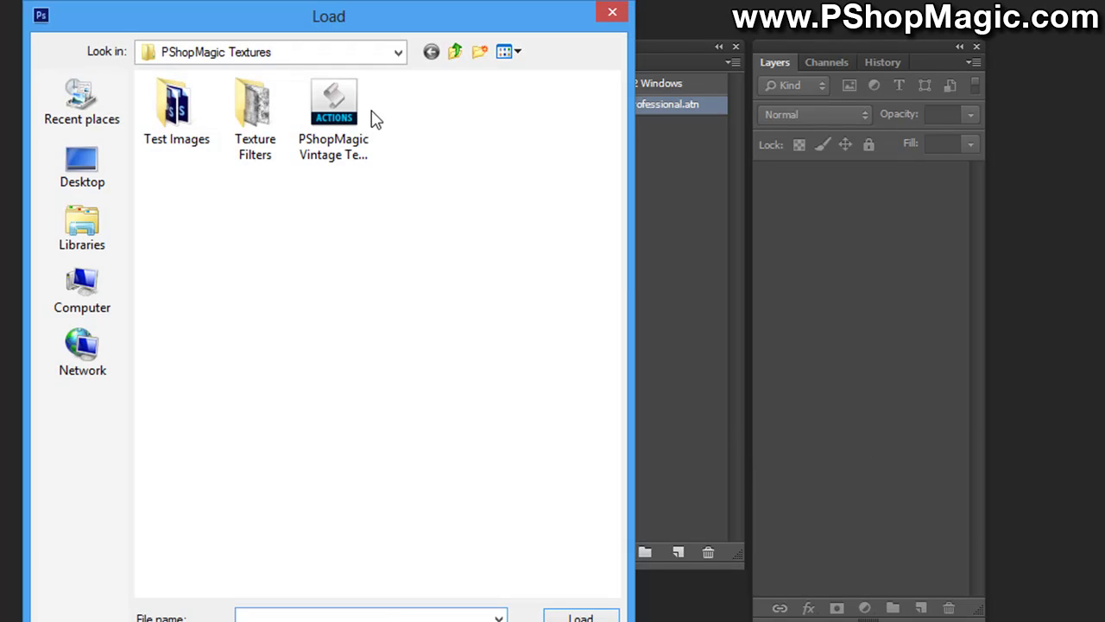
double_click(353, 114)
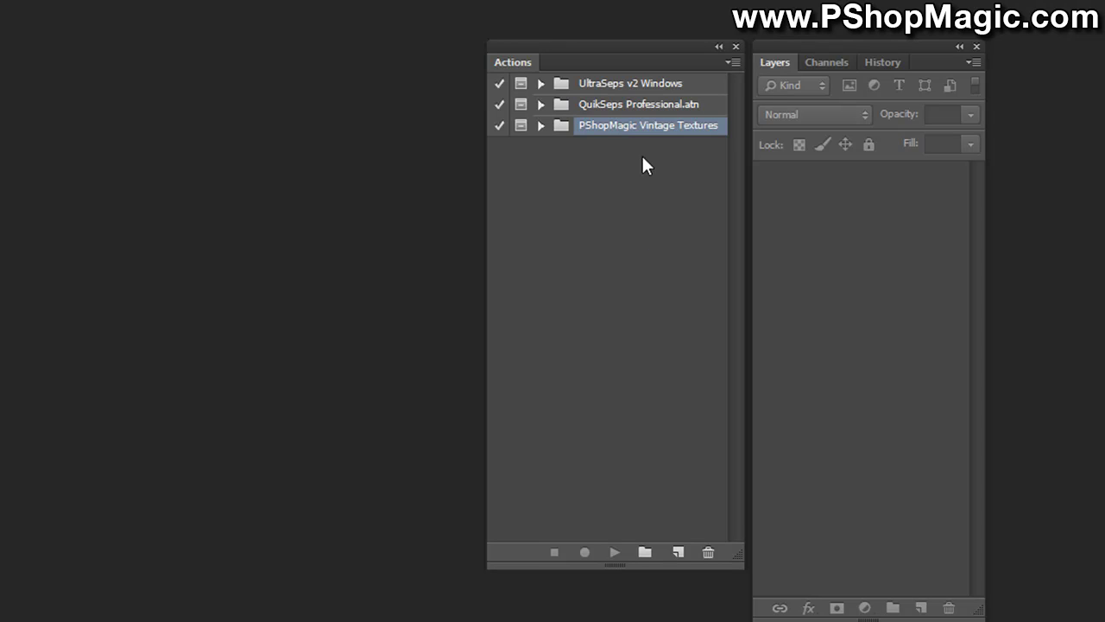
left_click_drag(634, 127, 632, 86)
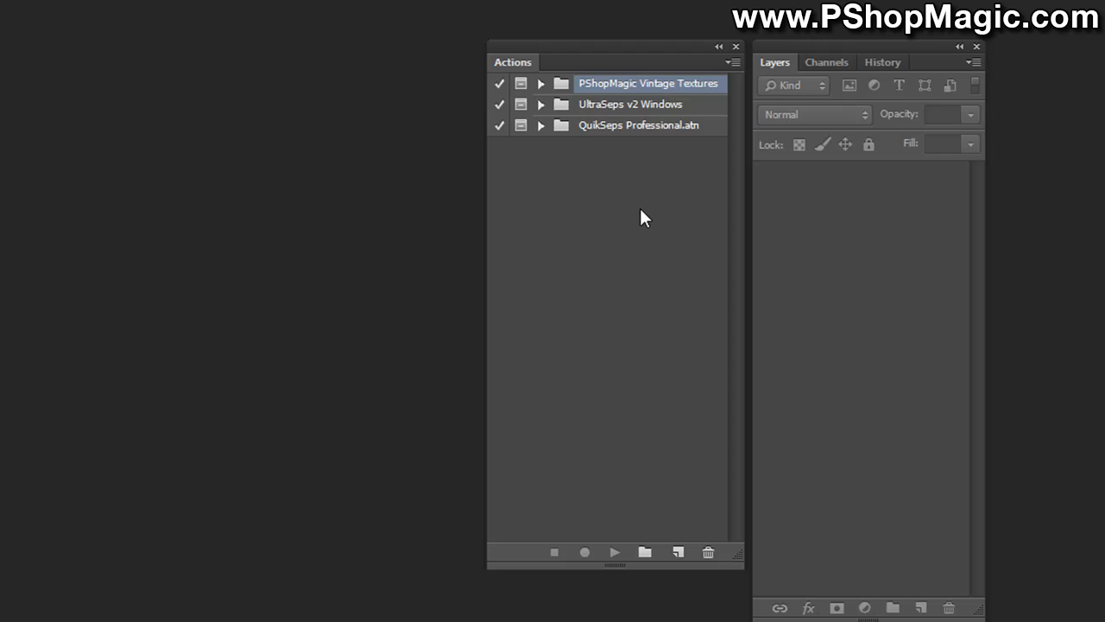
left_click(732, 62)
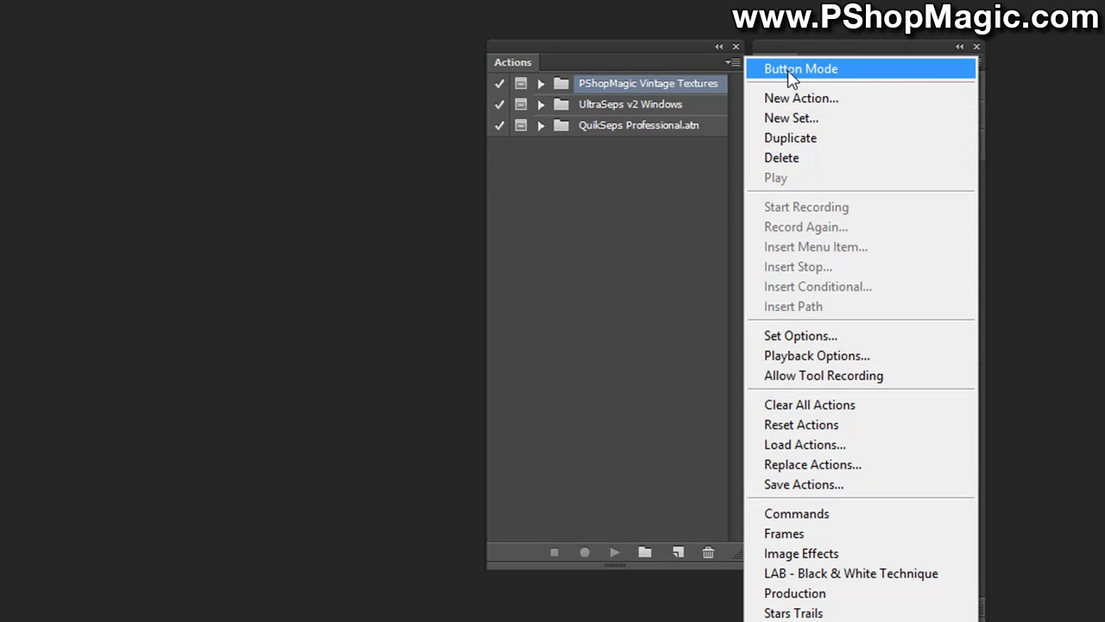
left_click(786, 71)
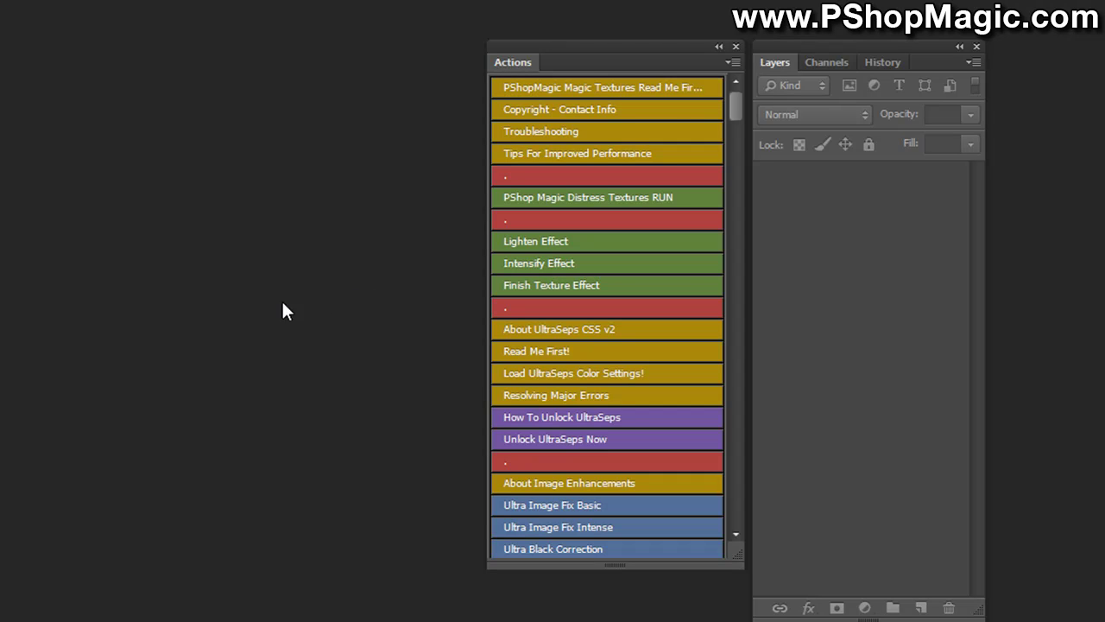
left_click(736, 62)
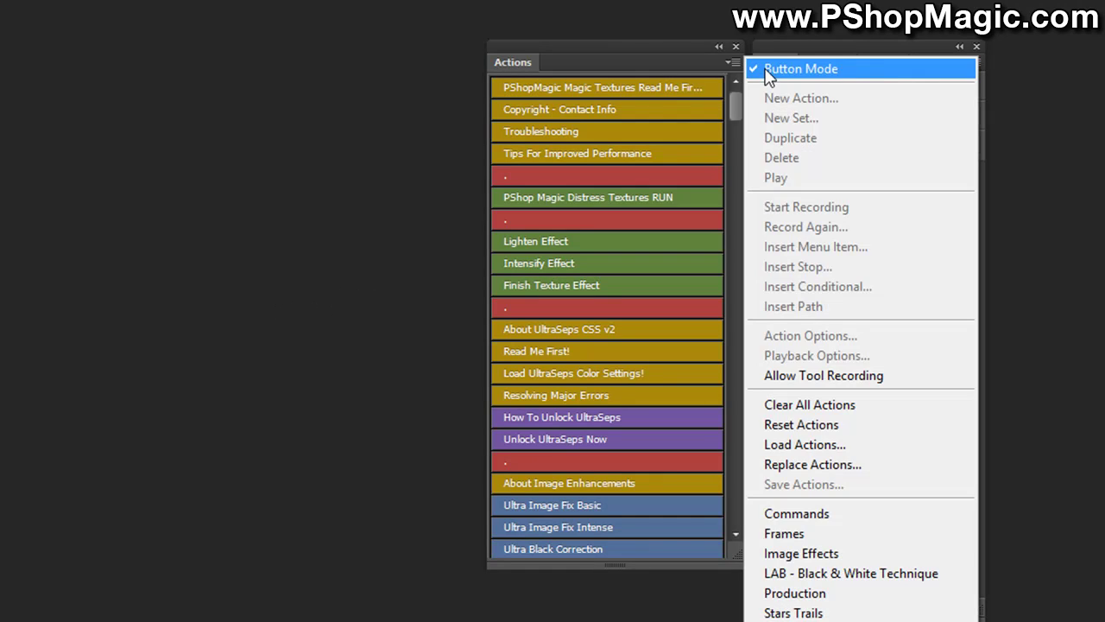
left_click(786, 71)
left_click(541, 127)
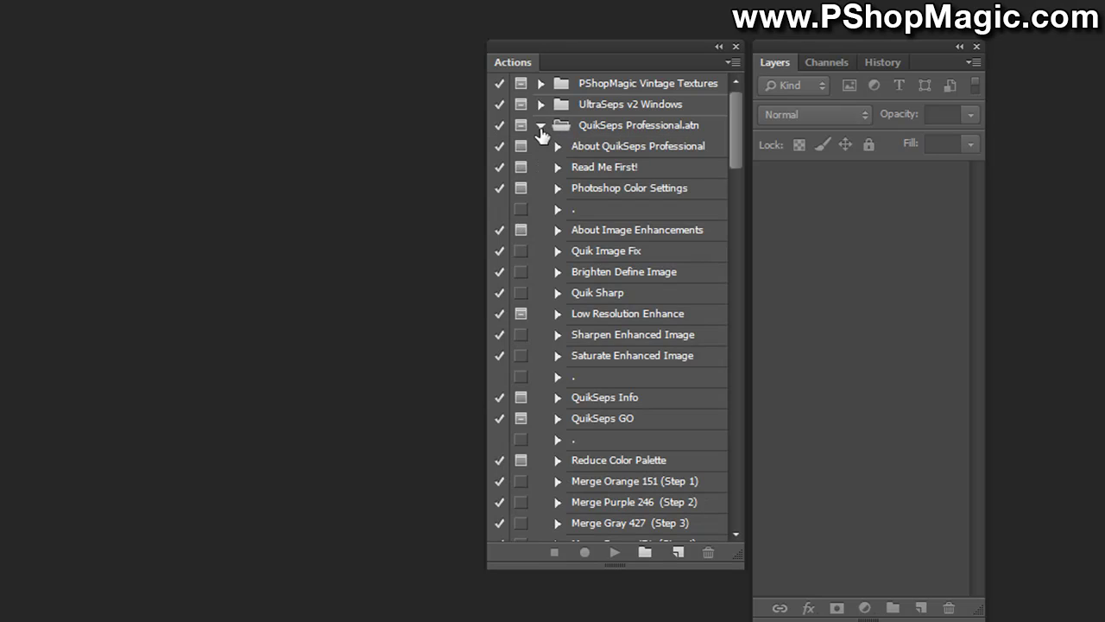
left_click(608, 337)
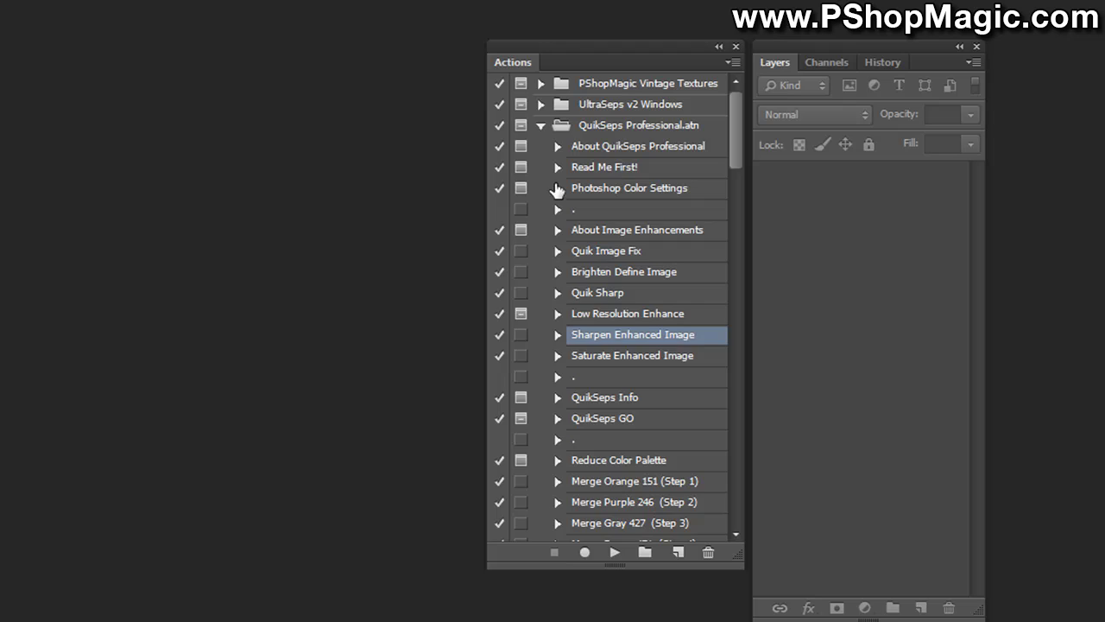
left_click(540, 125)
left_click(732, 63)
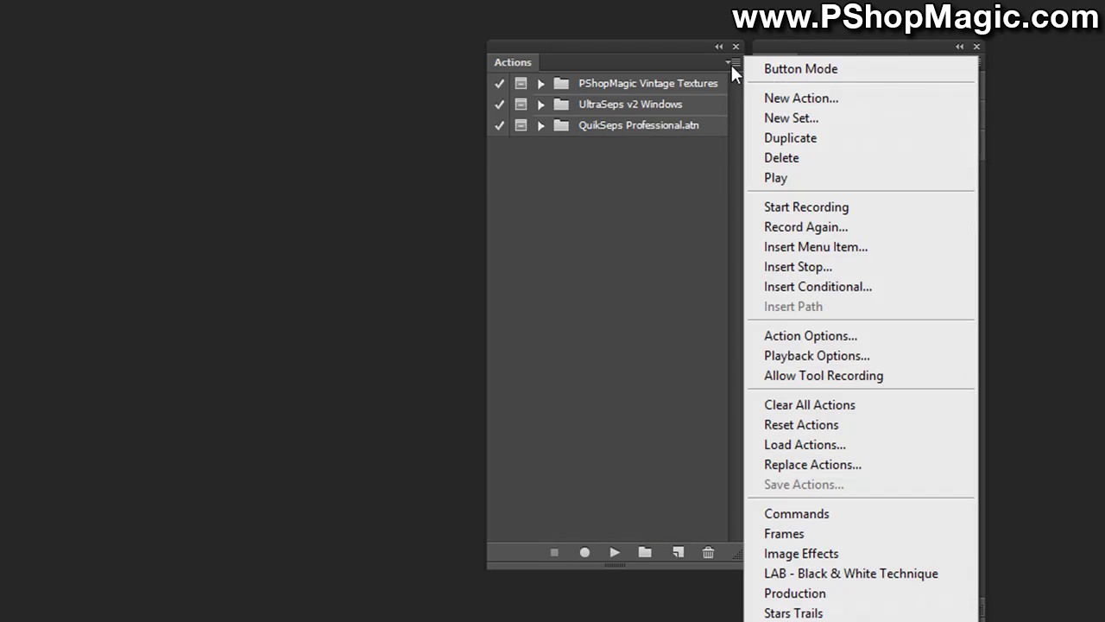
left_click(766, 68)
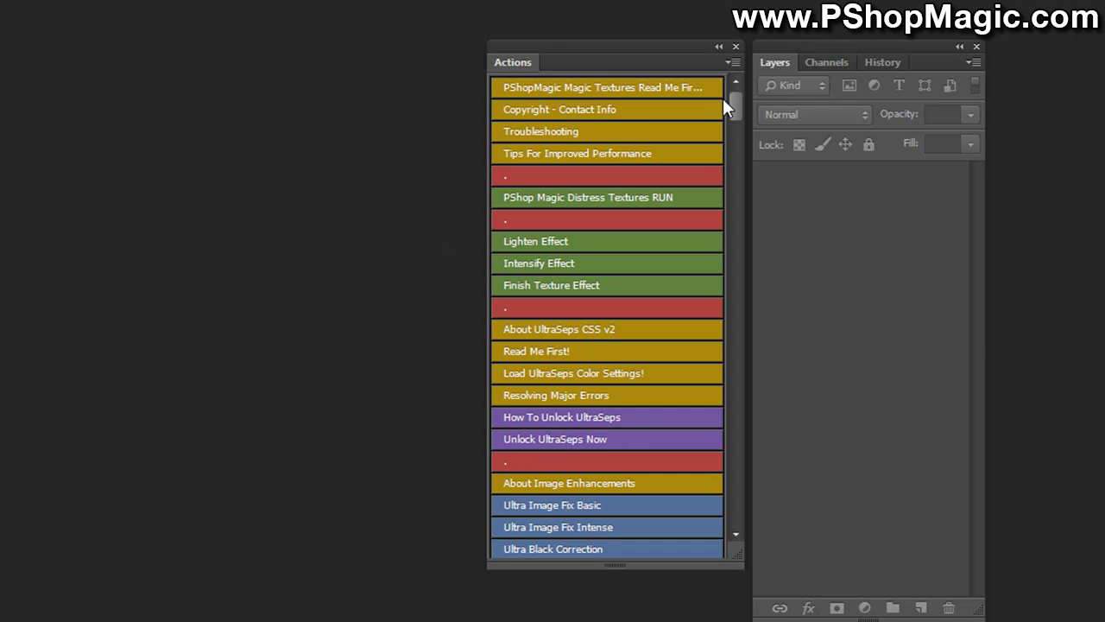
left_click_drag(732, 101, 739, 67)
left_click(732, 62)
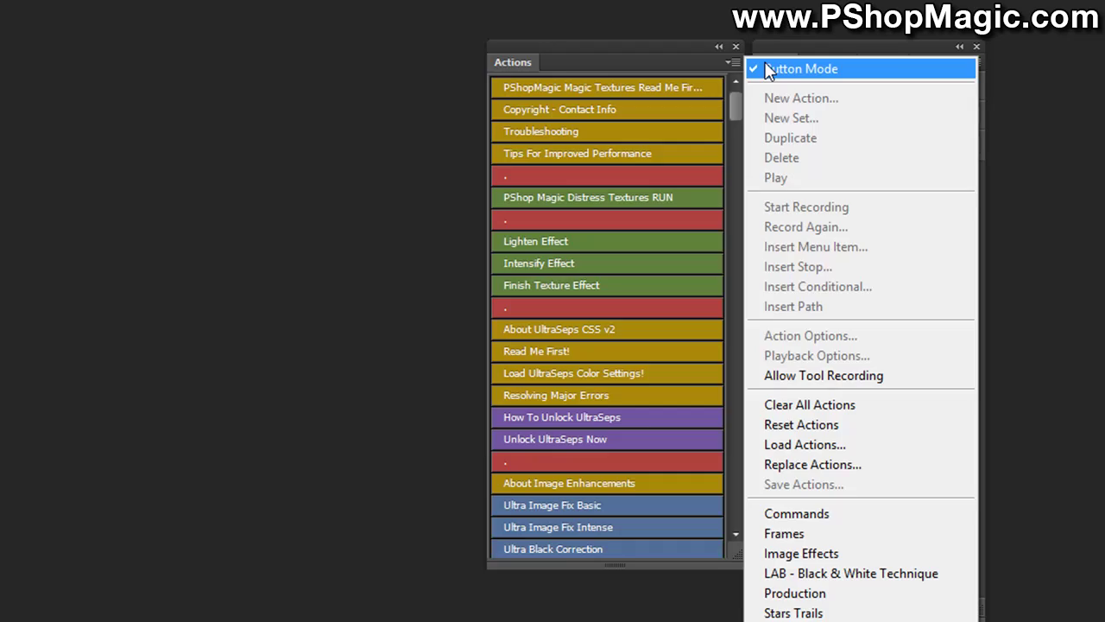
left_click(777, 69)
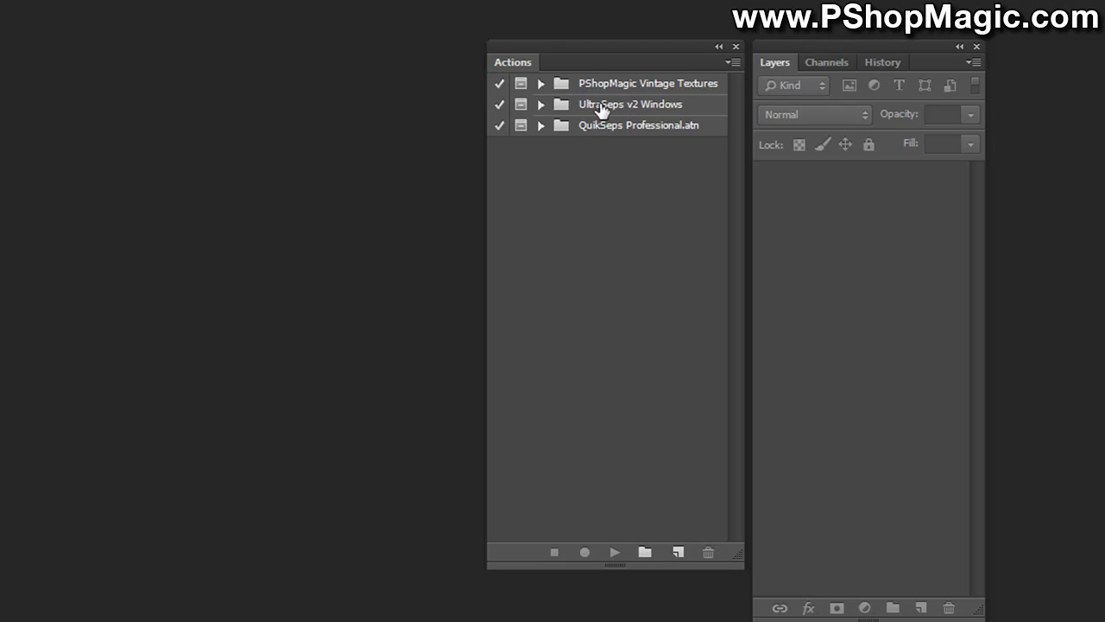
Drag UltraSeps v2 Windows to the top of the list and view the actions in Button Mode.
left_click_drag(603, 108, 601, 83)
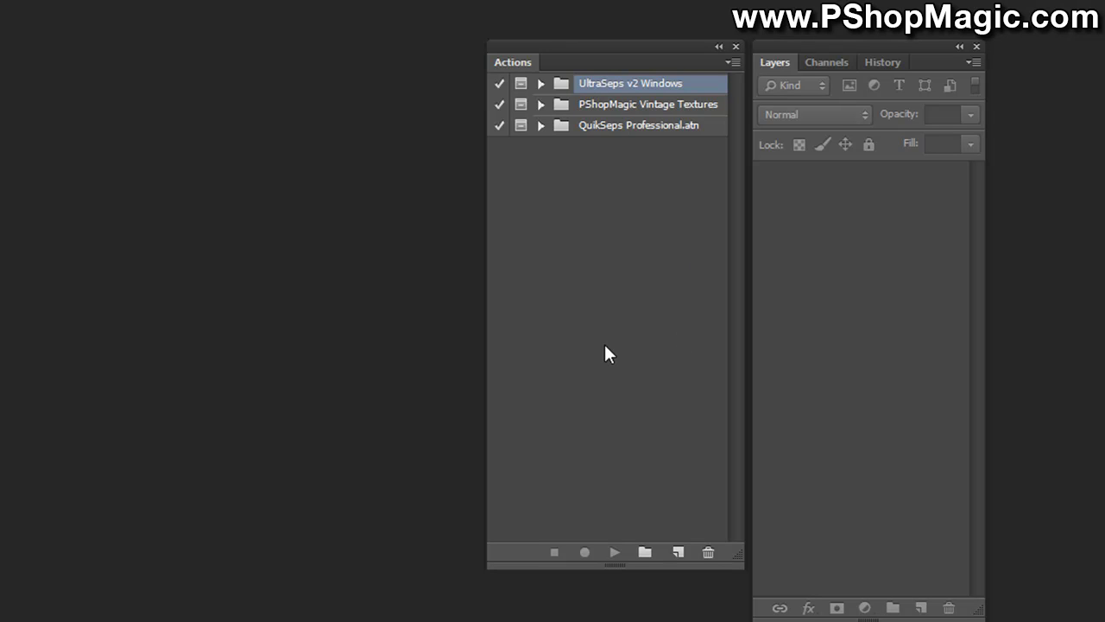
left_click(733, 63)
left_click(765, 70)
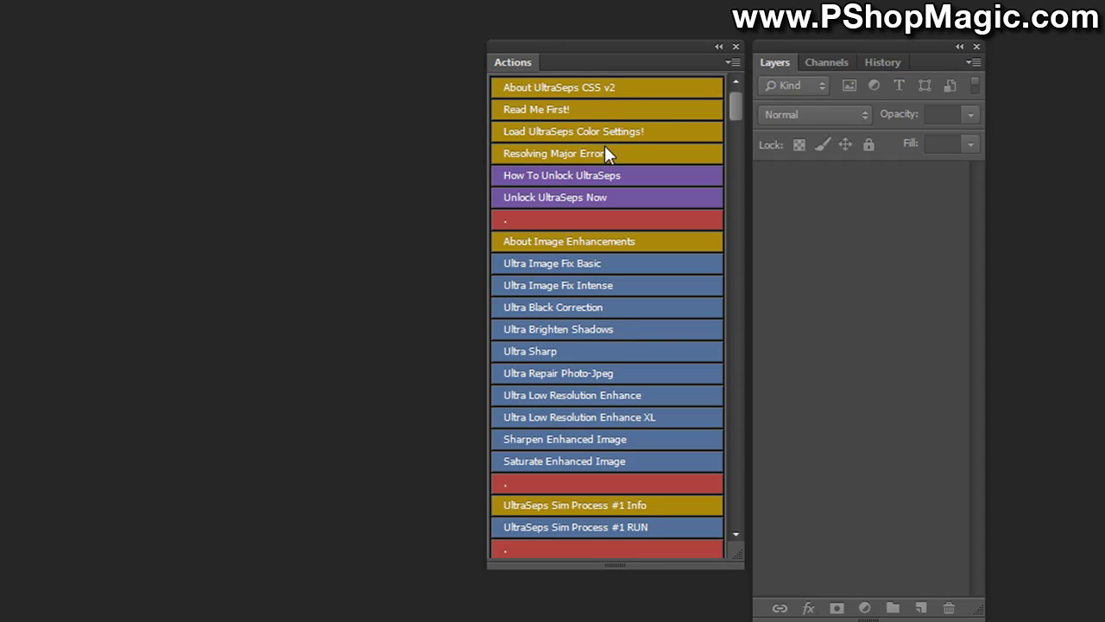
left_click_drag(729, 124, 734, 78)
Return the Actions panel to list view and expand or collapse the QuikSeps and PShopMagic sets.
left_click(735, 61)
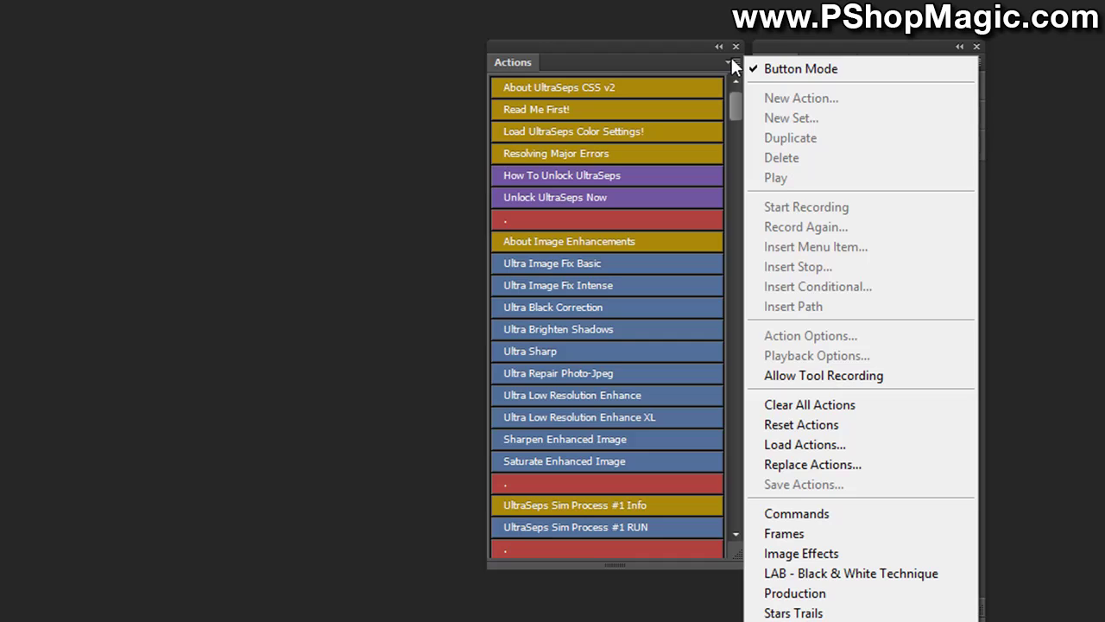
left_click(771, 68)
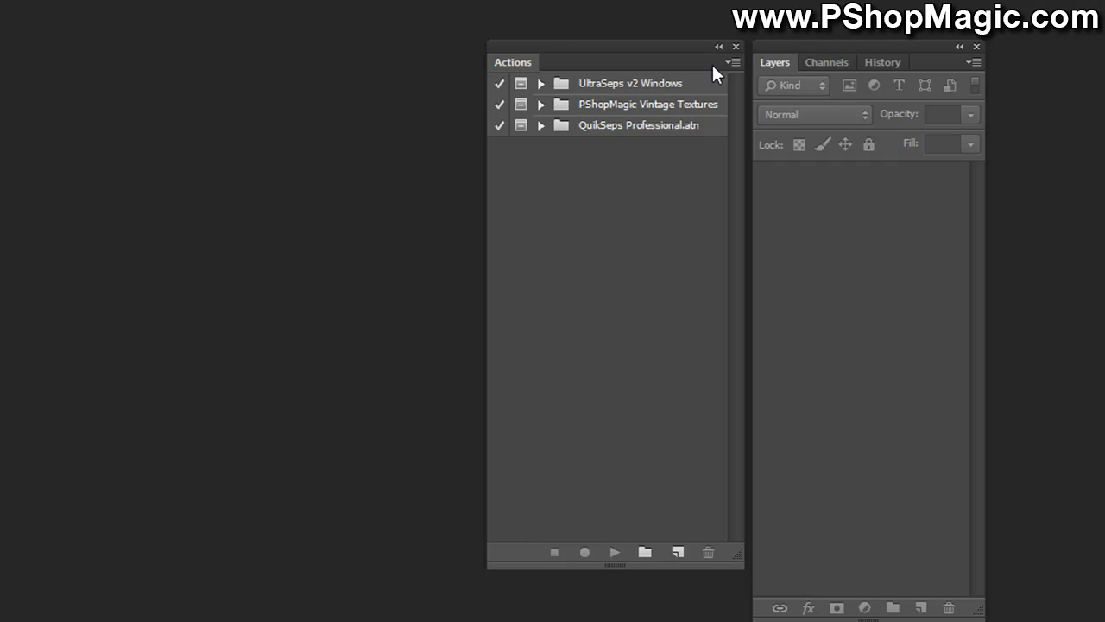
left_click(541, 126)
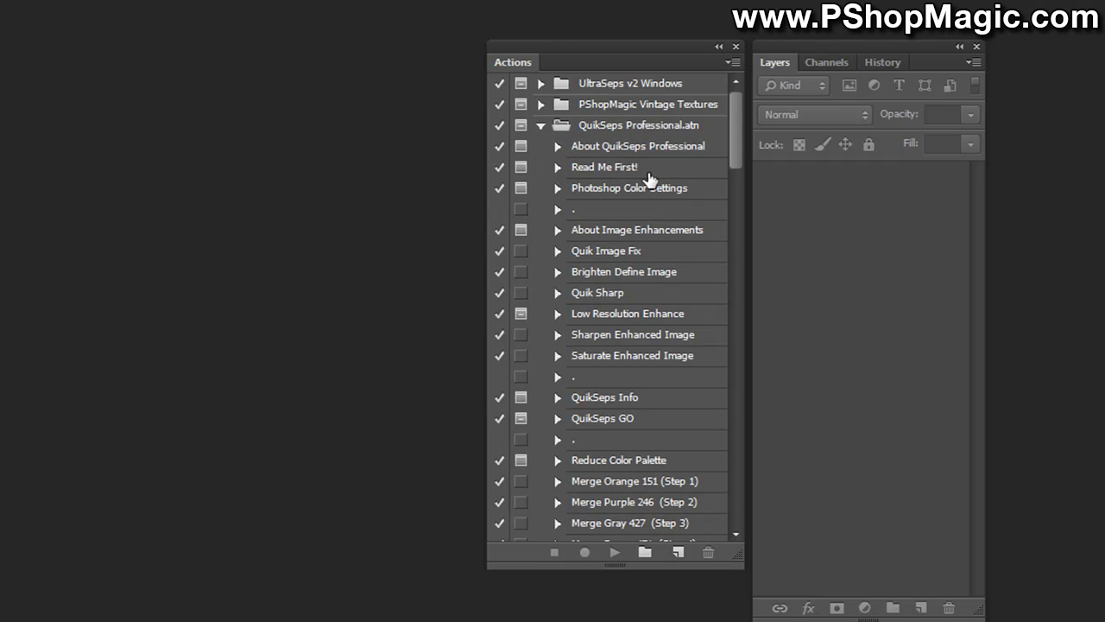
left_click(541, 126)
left_click(541, 105)
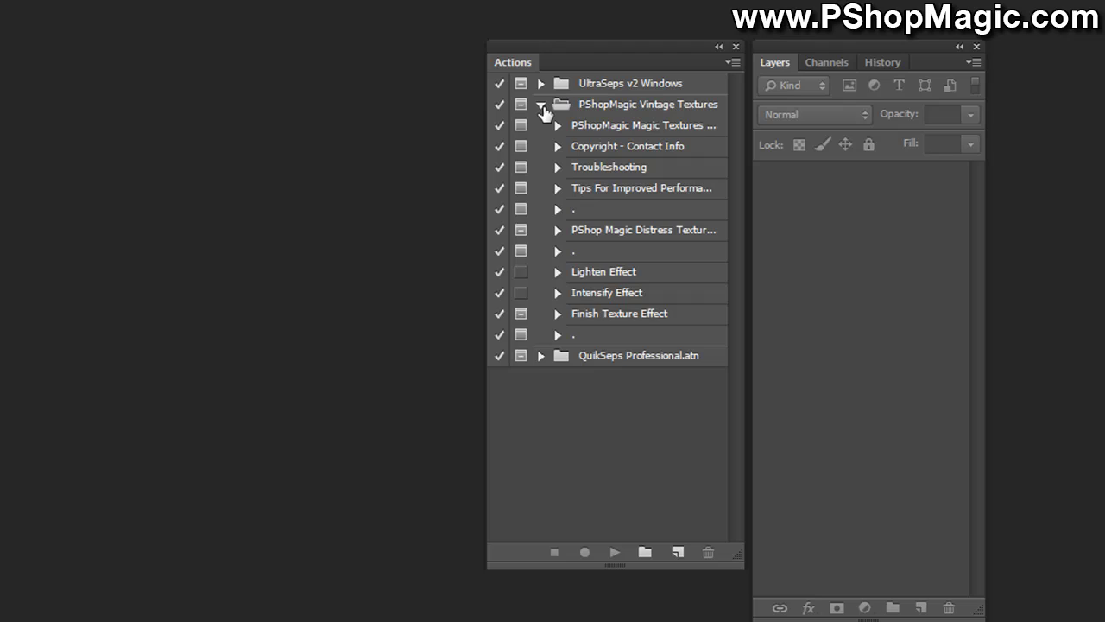
left_click(541, 105)
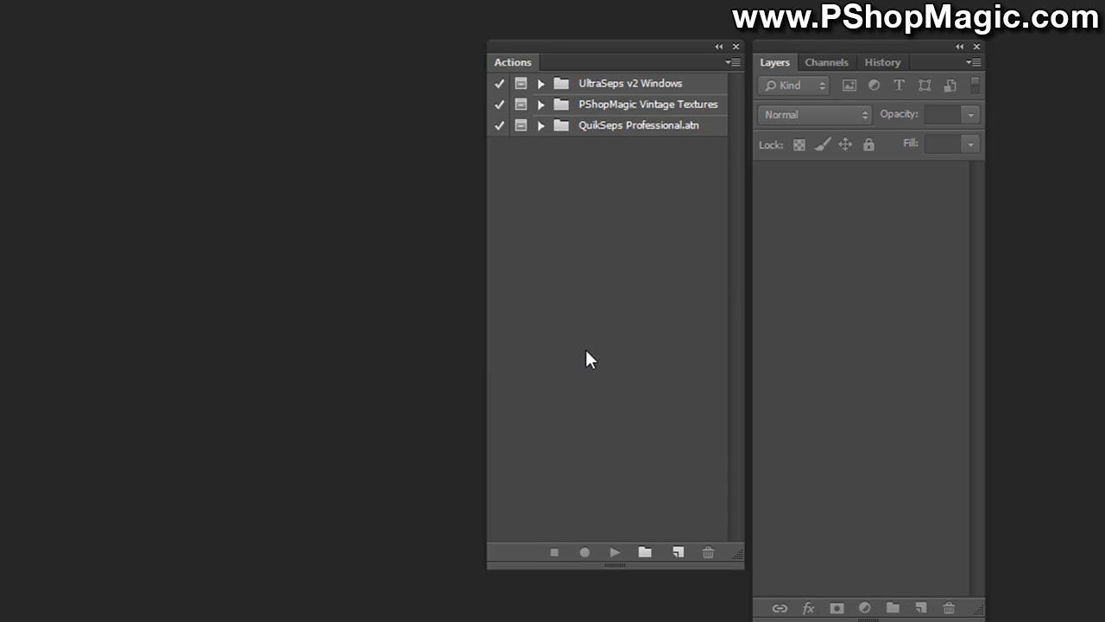